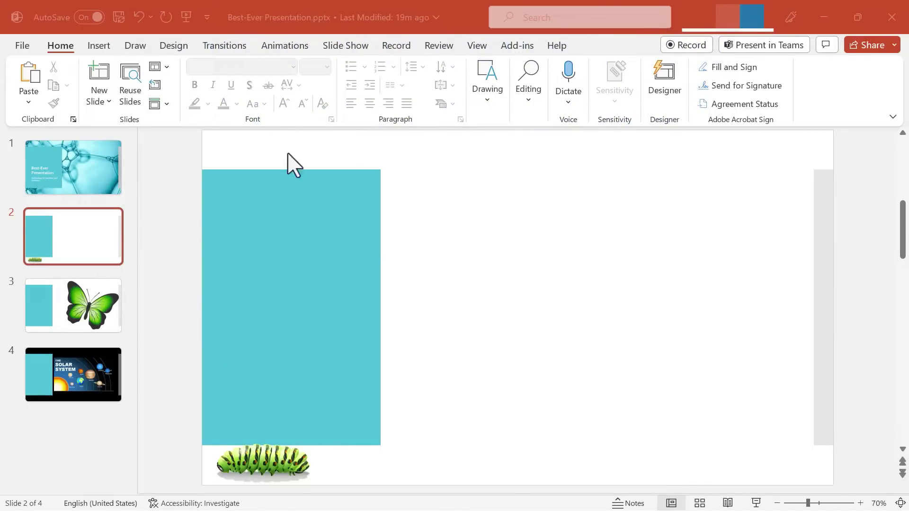
# Step: Draw a teal circle about 4.35 by 4.25 inches beside the rectangle
pyautogui.click(99, 46)
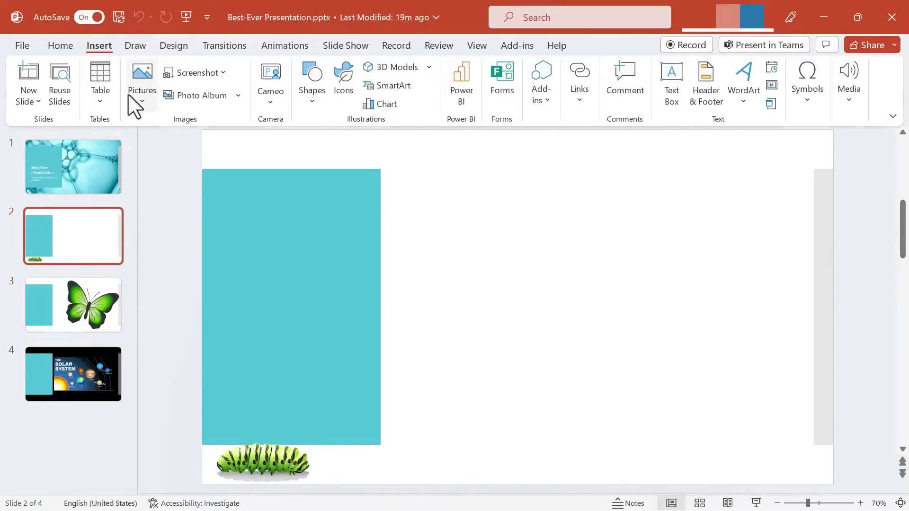
pyautogui.click(313, 97)
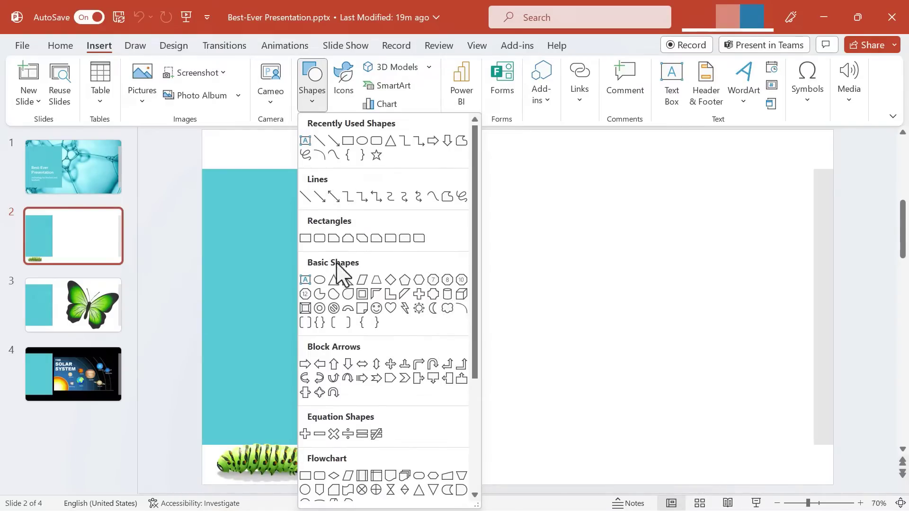
pyautogui.click(320, 280)
pyautogui.moveTo(427, 229); pyautogui.dragTo(656, 423)
pyautogui.press('shift')
pyautogui.moveTo(529, 370); pyautogui.dragTo(495, 323)
pyautogui.moveTo(623, 183); pyautogui.dragTo(598, 202)
pyautogui.moveTo(528, 323); pyautogui.dragTo(529, 308)
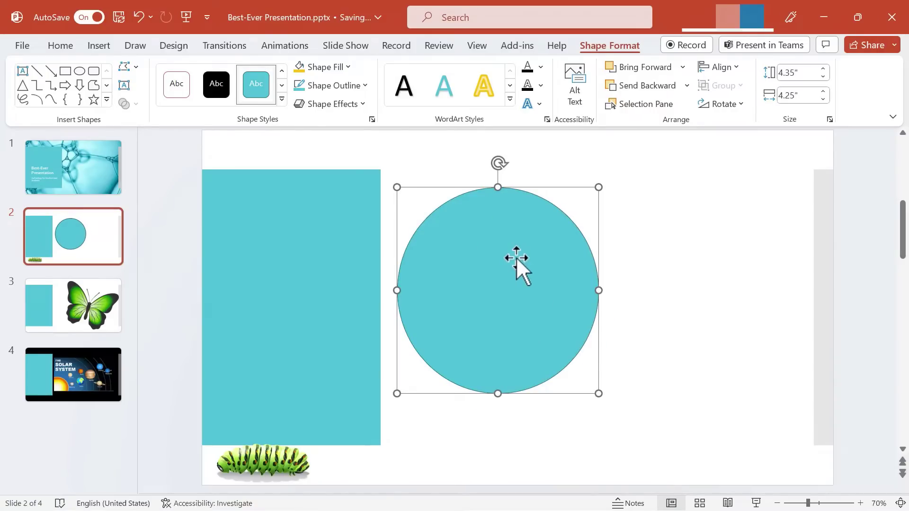
# Step: Duplicate the circle and move the copy right so the two circles overlap
pyautogui.hotkey('ctrl', 'c')
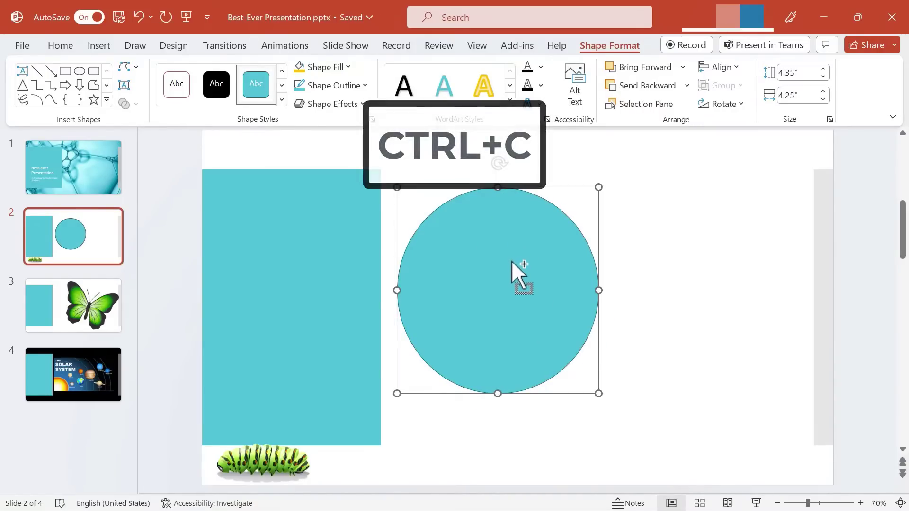
pyautogui.hotkey('ctrl', 'v')
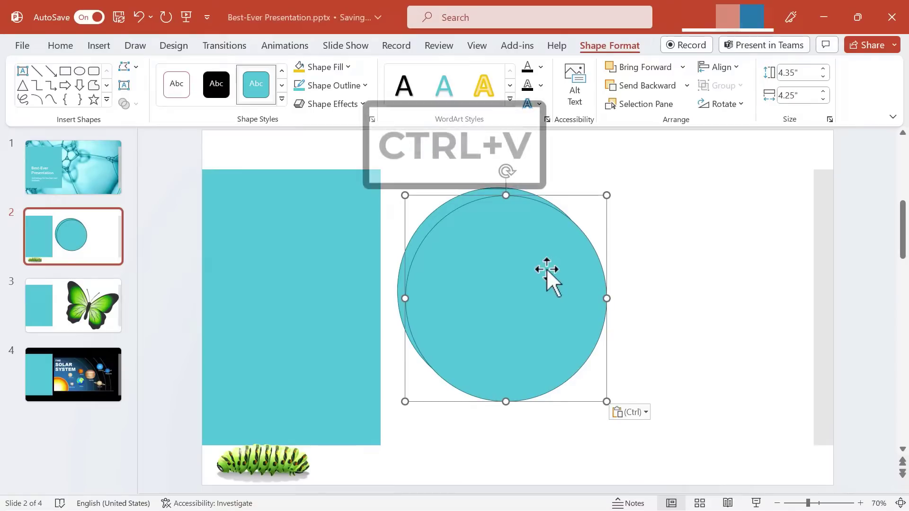
pyautogui.moveTo(547, 269); pyautogui.dragTo(665, 264)
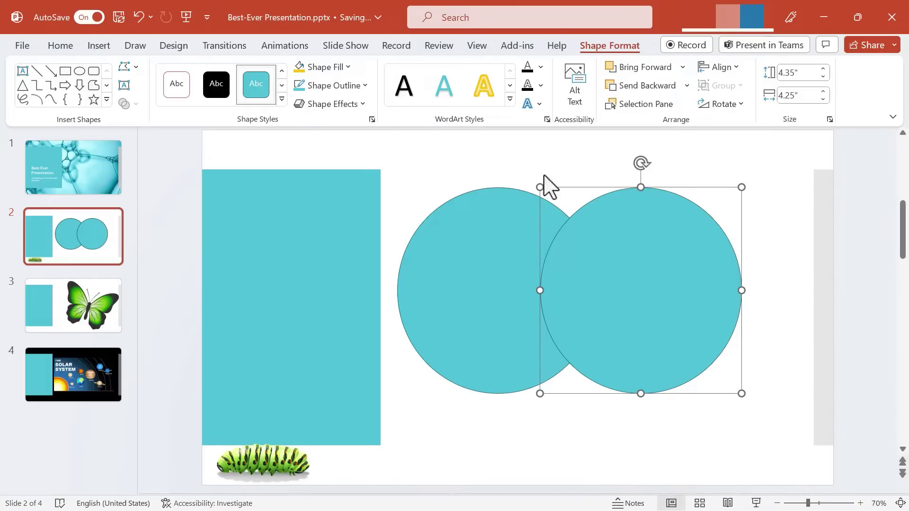
pyautogui.click(583, 163)
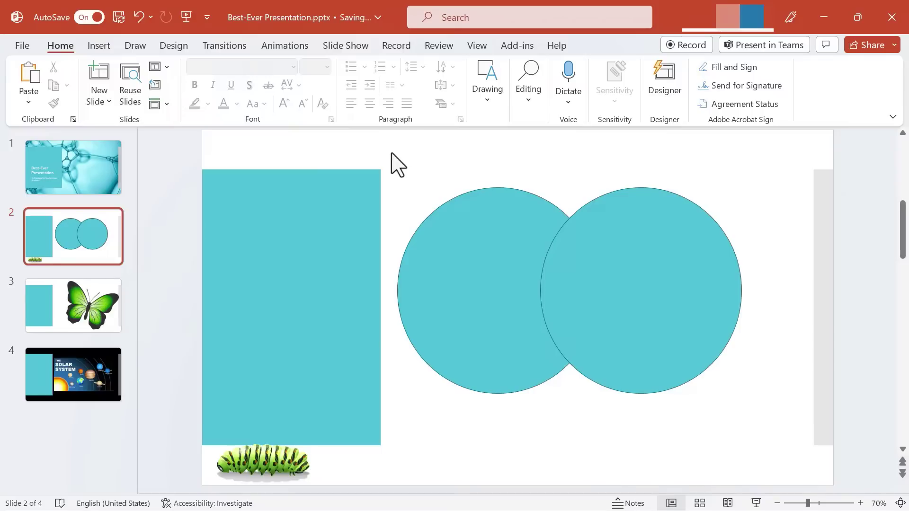
# Step: Select both overlapping circles and bring up Merge Shapes on the Shape Format tab to preview Union
pyautogui.moveTo(391, 153); pyautogui.dragTo(768, 422)
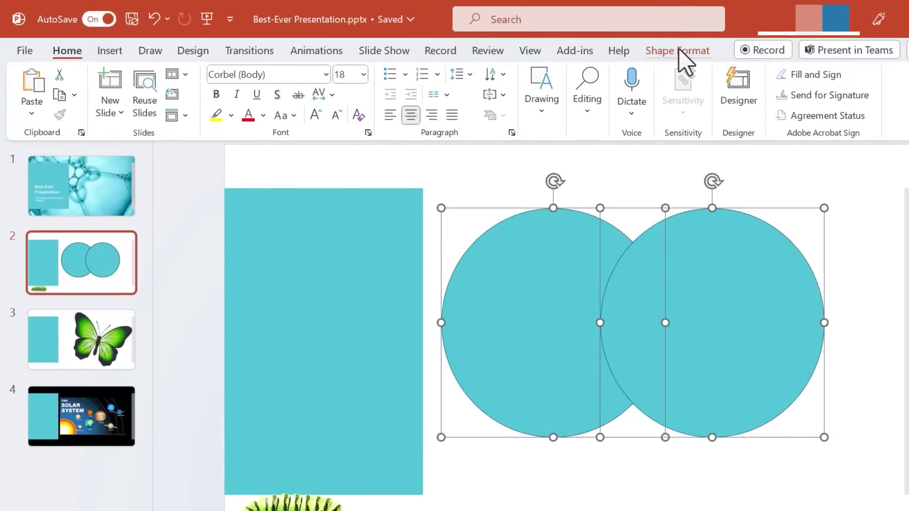
pyautogui.click(680, 50)
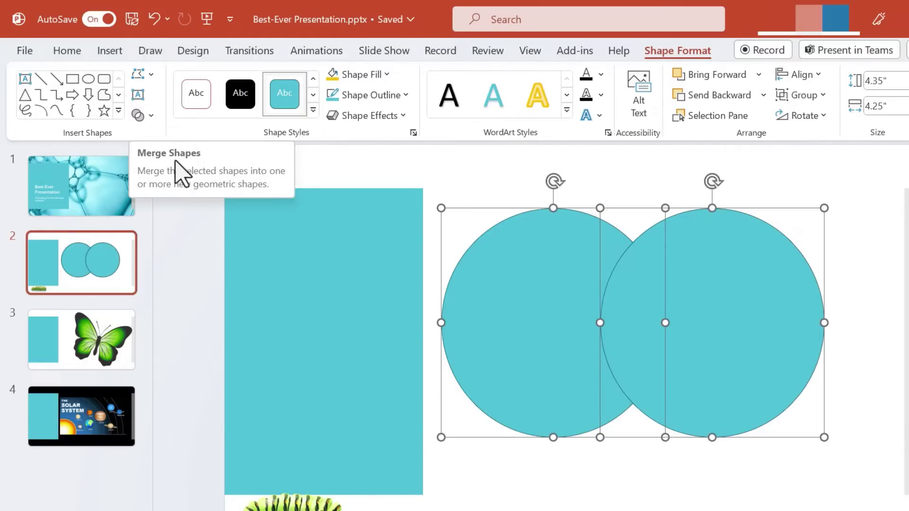
pyautogui.click(145, 118)
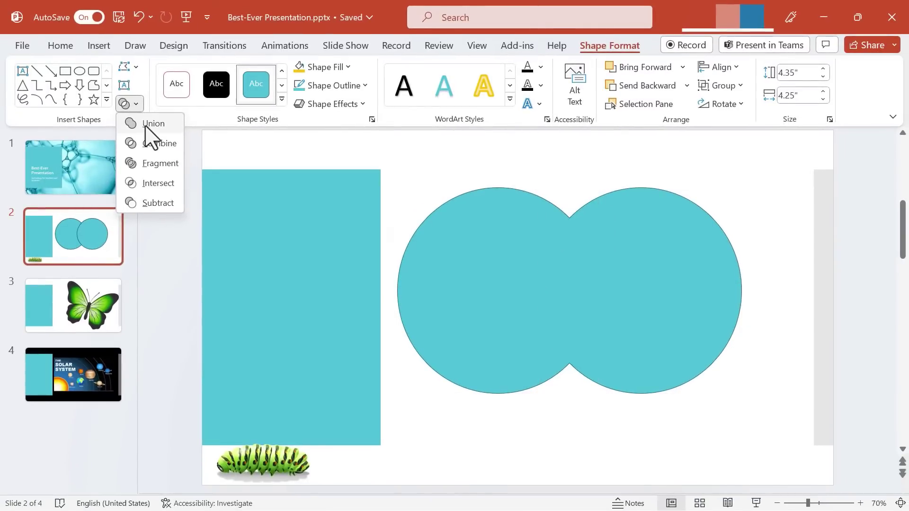
# Step: Apply Union, move the merged shape, then undo twice to get the two circles back
pyautogui.click(151, 124)
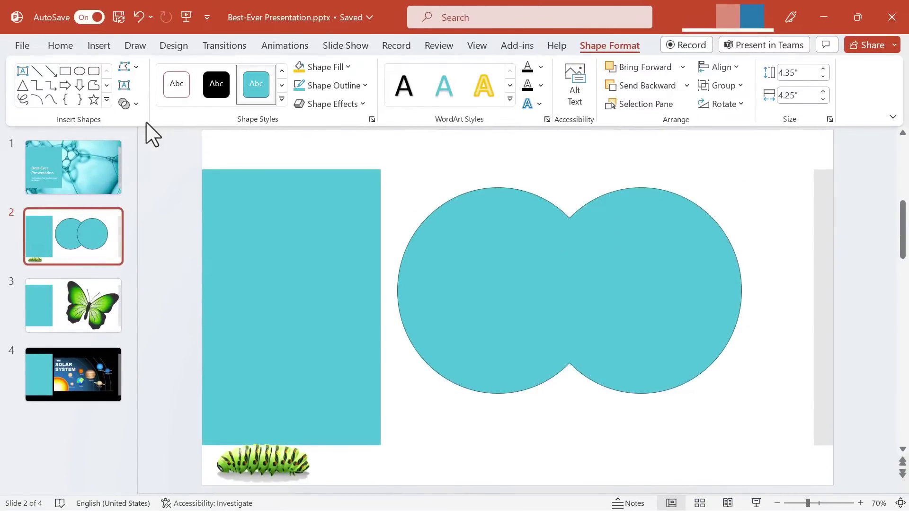
pyautogui.moveTo(616, 260); pyautogui.dragTo(629, 287)
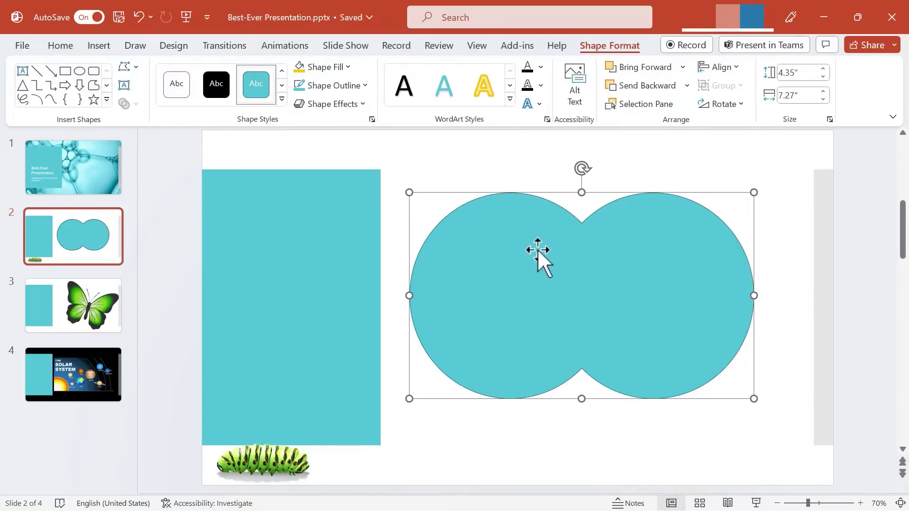
pyautogui.moveTo(620, 271); pyautogui.dragTo(589, 280)
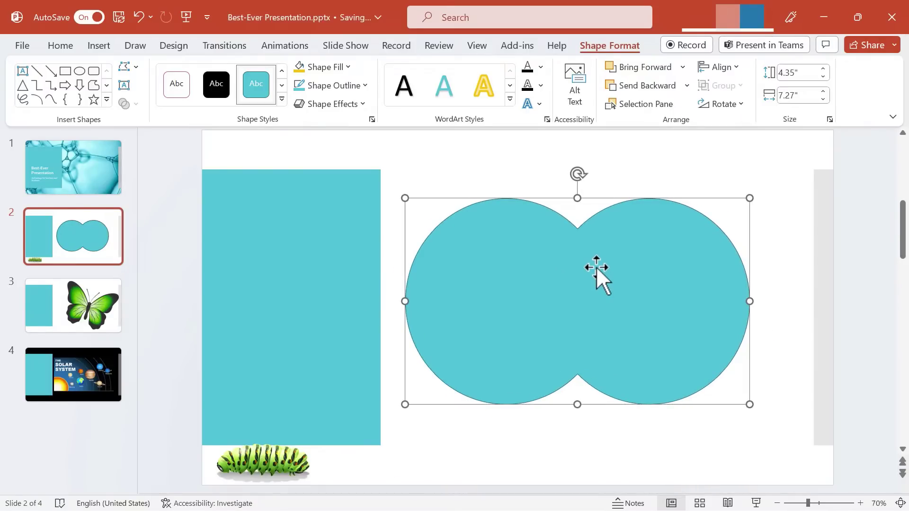
pyautogui.hotkey('ctrl', 'z')
pyautogui.hotkey('ctrl', 'z')
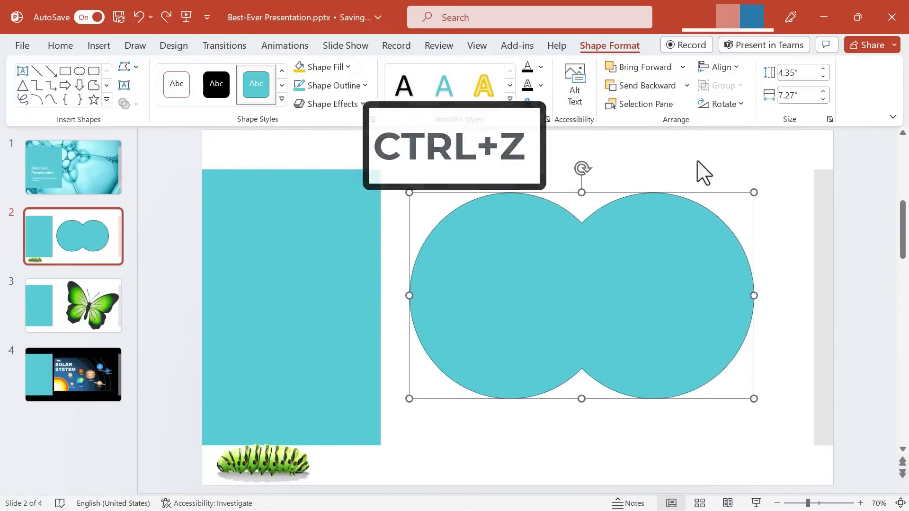
pyautogui.hotkey('ctrl', 'z')
pyautogui.hotkey('ctrl', 'z')
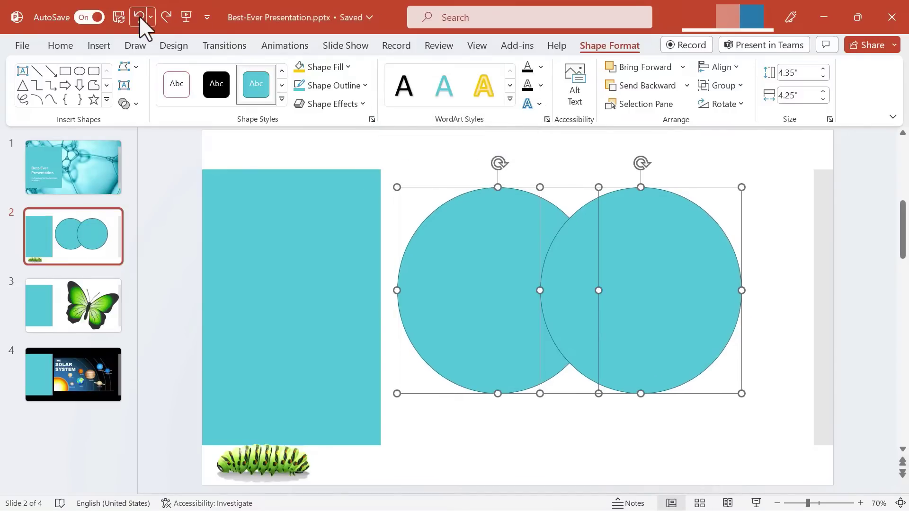
# Step: Select both circles, apply Combine to cut out their overlapping lens, and move the result
pyautogui.click(775, 237)
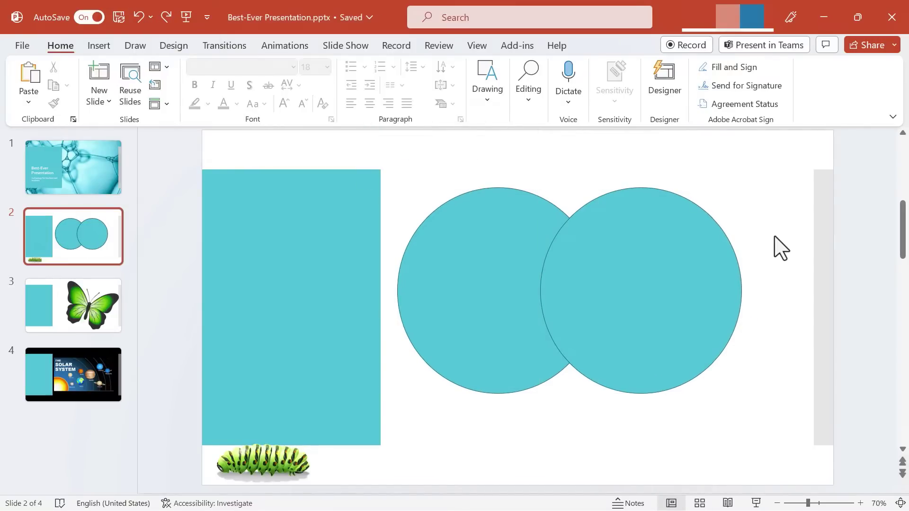
pyautogui.moveTo(777, 429); pyautogui.dragTo(386, 155)
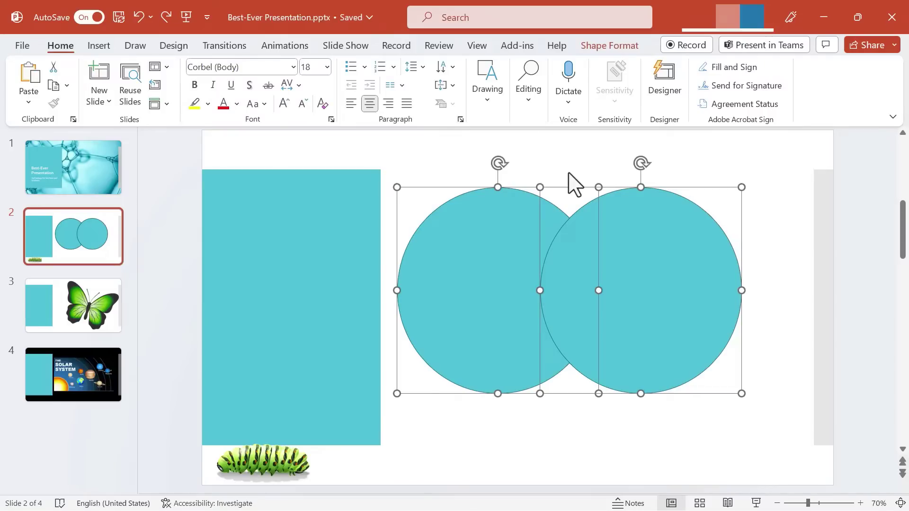
pyautogui.click(620, 47)
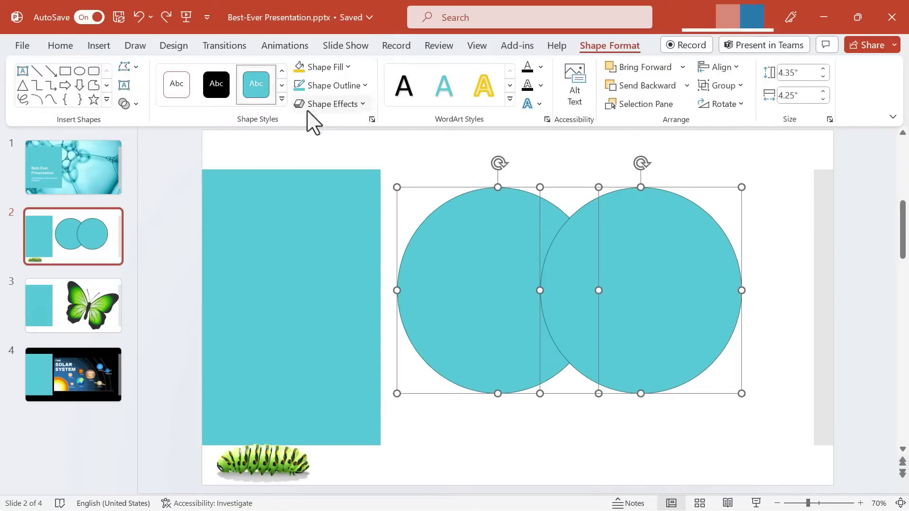
pyautogui.click(137, 105)
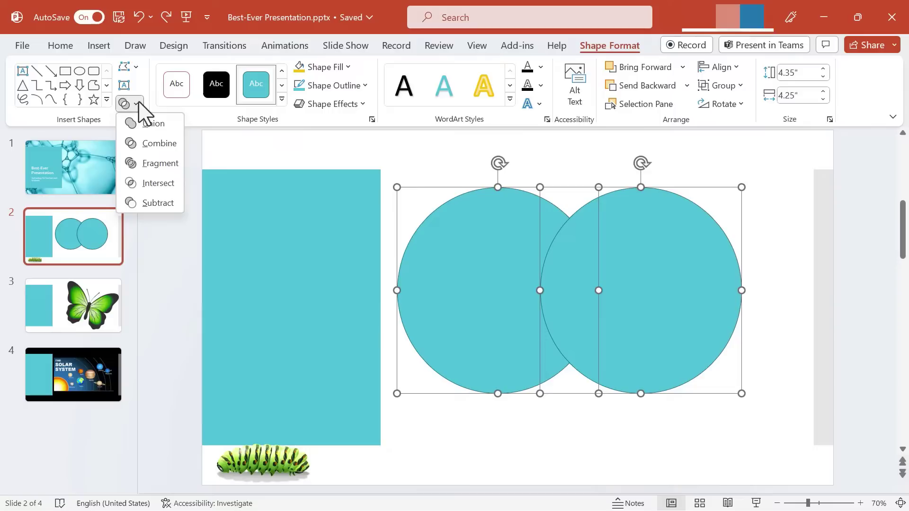
pyautogui.click(159, 150)
pyautogui.moveTo(505, 299); pyautogui.dragTo(512, 317)
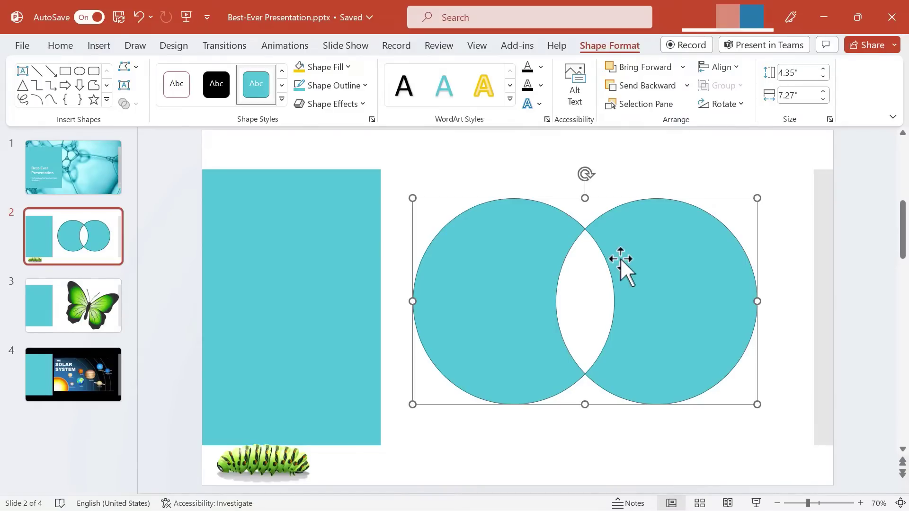
# Step: Undo the Combine and Fragment the two circles into separate pieces
pyautogui.hotkey('ctrl', 'z')
pyautogui.hotkey('ctrl', 'z')
pyautogui.hotkey('ctrl', 'z')
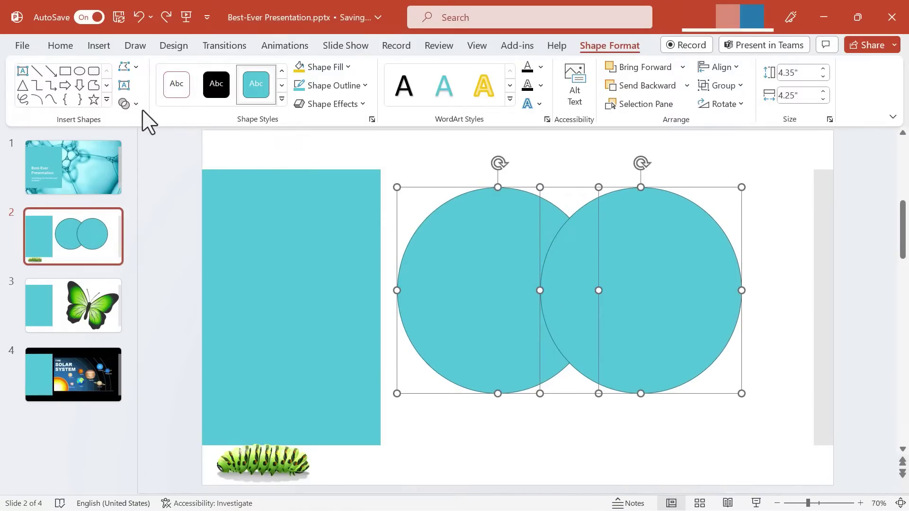
pyautogui.click(129, 105)
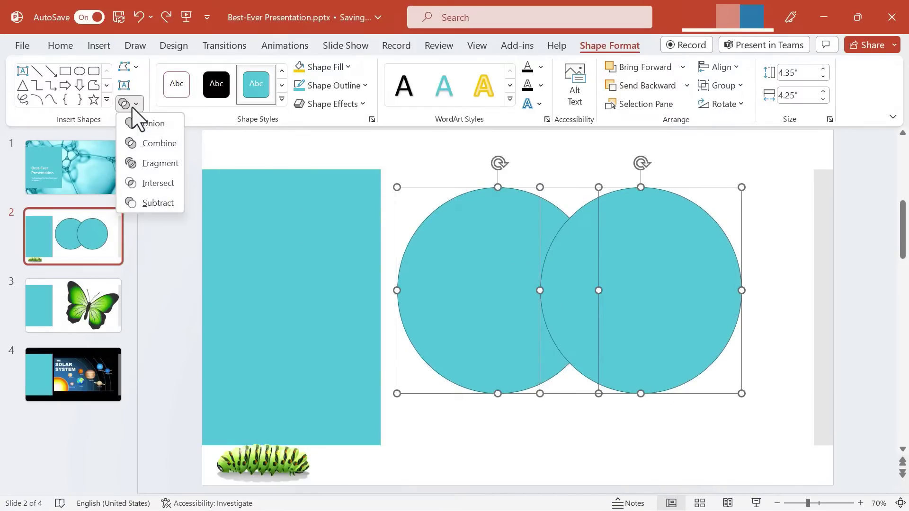
pyautogui.click(154, 163)
# Step: Reselect all the fragment pieces and browse the Merge Shapes menu
pyautogui.click(745, 404)
pyautogui.moveTo(774, 413); pyautogui.dragTo(393, 157)
pyautogui.click(609, 46)
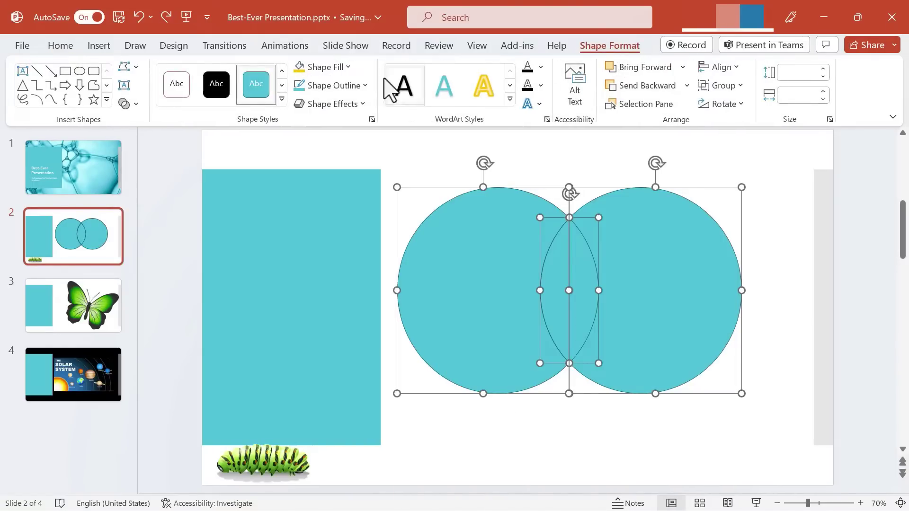
pyautogui.click(134, 105)
pyautogui.click(117, 122)
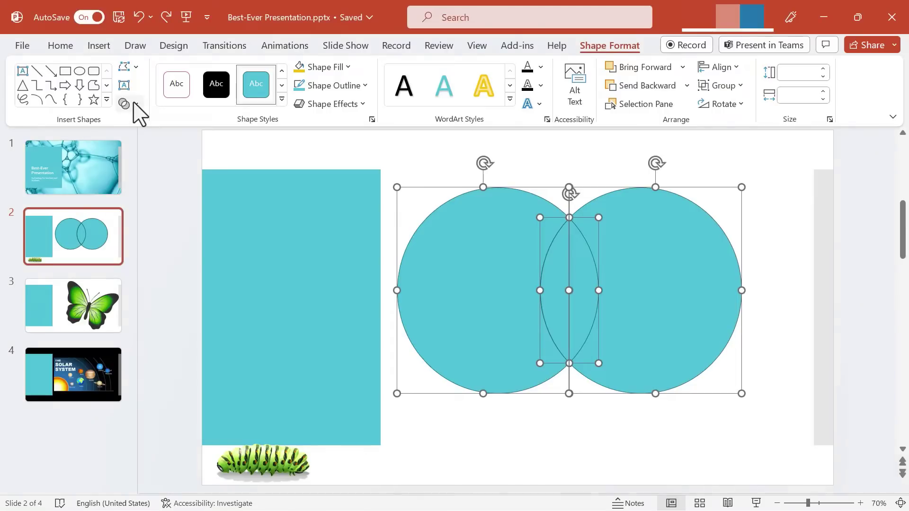
pyautogui.click(131, 103)
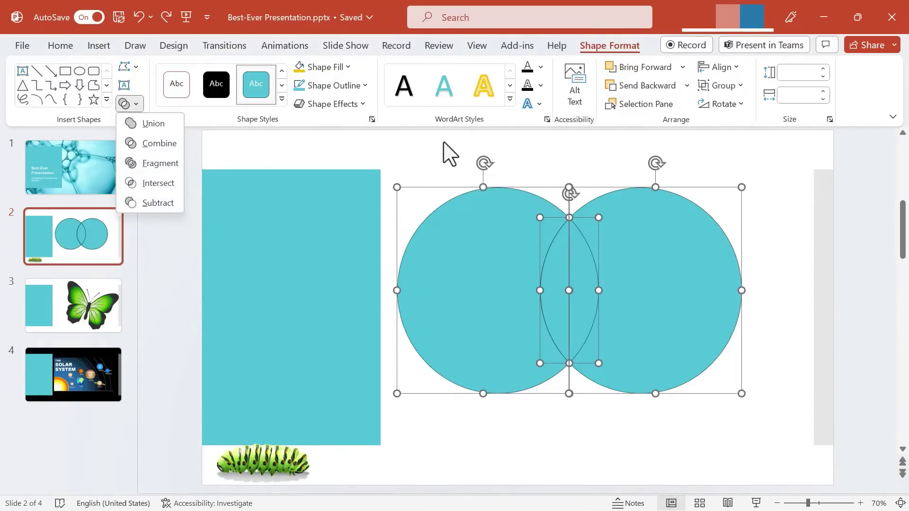
pyautogui.click(436, 137)
pyautogui.click(134, 104)
pyautogui.click(597, 161)
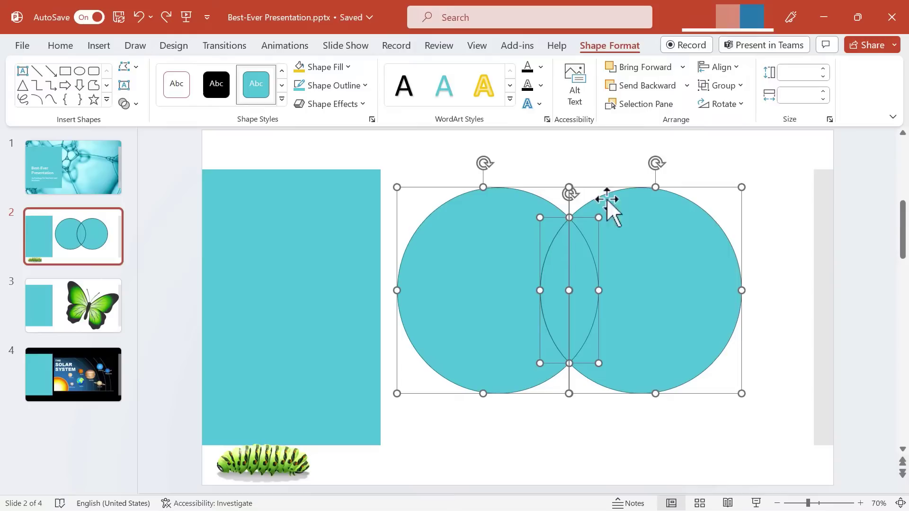
pyautogui.click(797, 177)
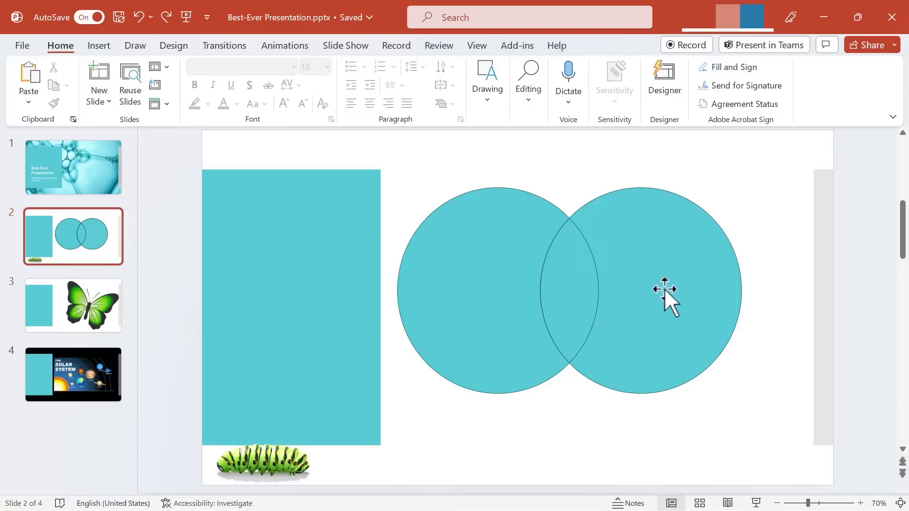
# Step: Drag the two crescents and the lens apart and back to show they are separate pieces
pyautogui.moveTo(668, 287); pyautogui.dragTo(735, 269)
pyautogui.moveTo(577, 287); pyautogui.dragTo(613, 290)
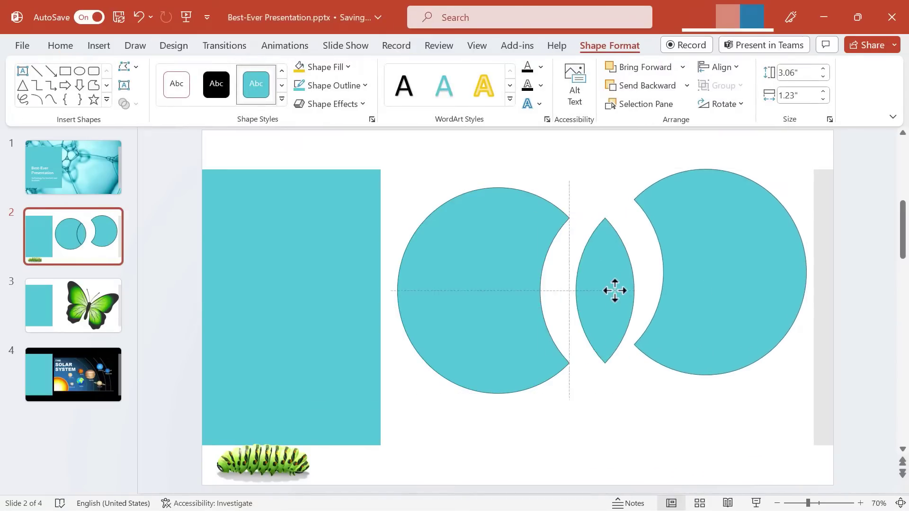
pyautogui.moveTo(475, 286); pyautogui.dragTo(498, 284)
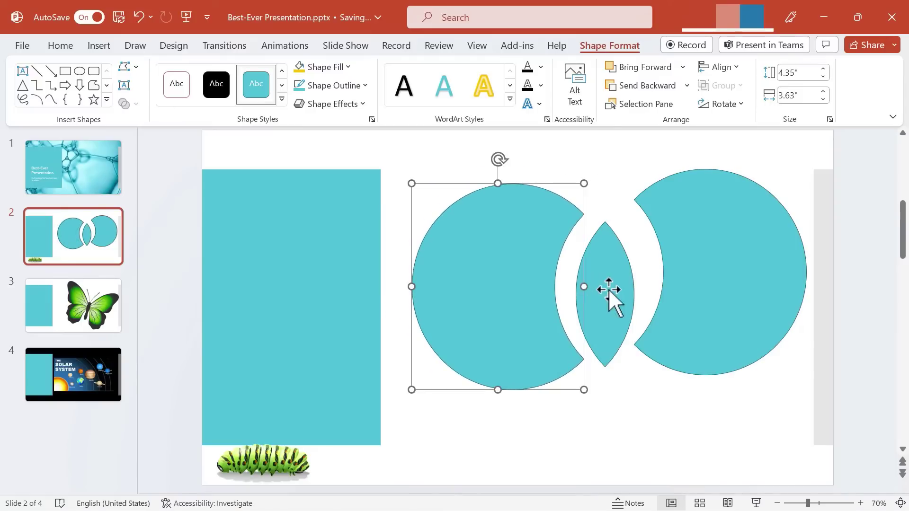
pyautogui.moveTo(610, 300); pyautogui.dragTo(593, 284)
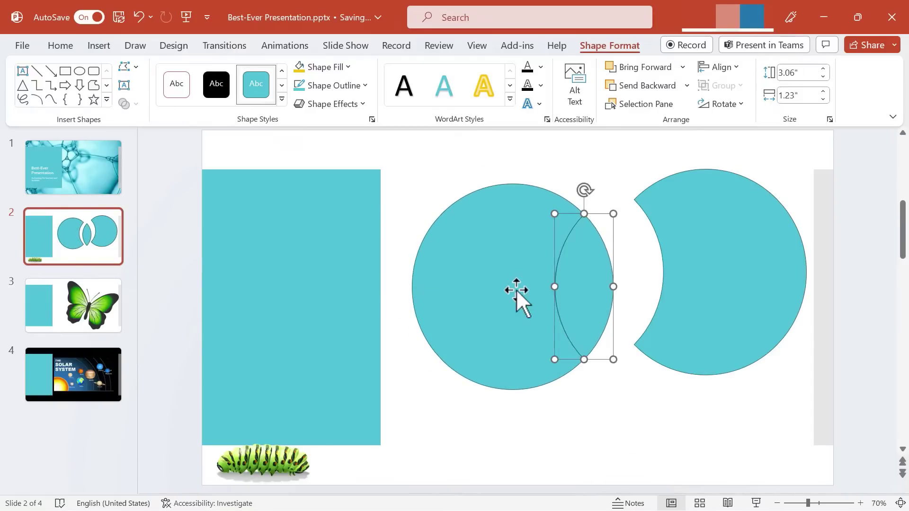
pyautogui.moveTo(521, 300); pyautogui.dragTo(503, 294)
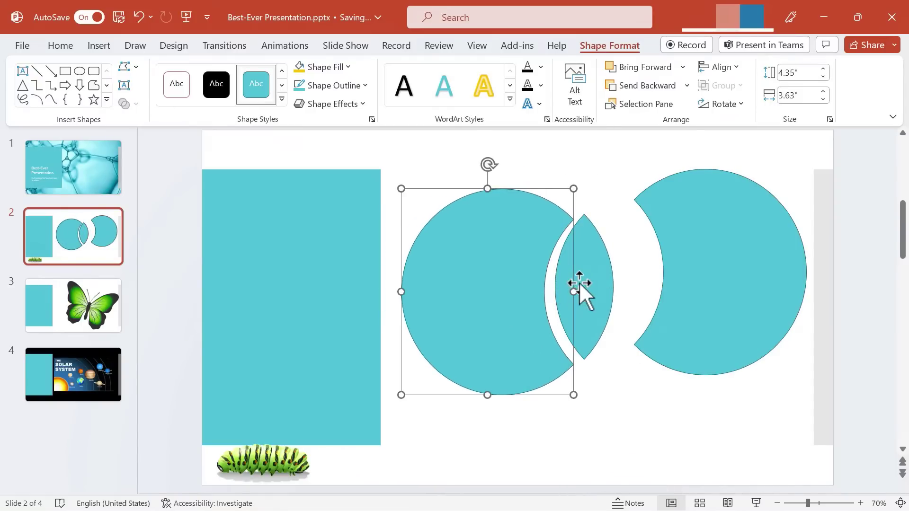
pyautogui.moveTo(585, 290); pyautogui.dragTo(572, 292)
pyautogui.moveTo(725, 320); pyautogui.dragTo(664, 337)
pyautogui.click(784, 271)
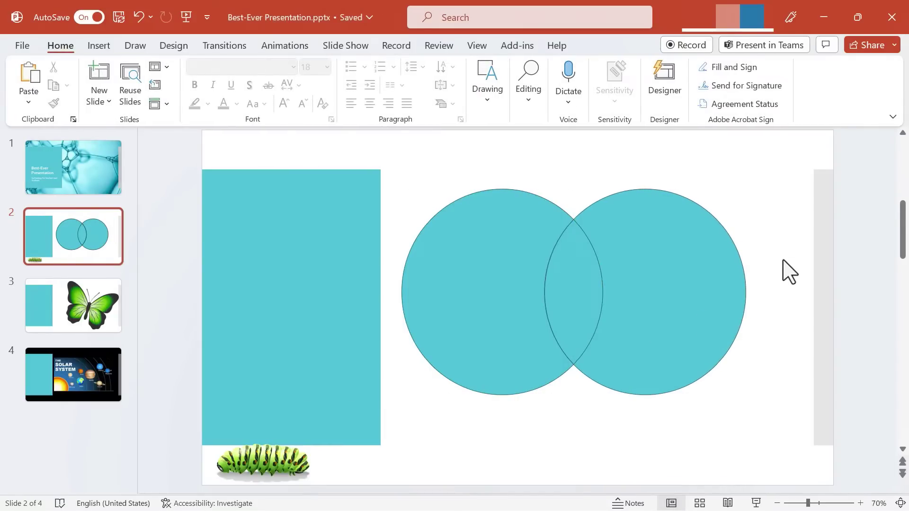
pyautogui.moveTo(576, 274)
pyautogui.mouseDown()
pyautogui.moveTo(567, 306)
pyautogui.moveTo(540, 328)
pyautogui.moveTo(575, 288)
pyautogui.moveTo(576, 272)
pyautogui.mouseUp()
pyautogui.click(764, 196)
# Step: Undo the rearranging and the Fragment to restore both whole circles
pyautogui.hotkey('ctrl', 'z')
pyautogui.hotkey('ctrl', 'z')
pyautogui.hotkey('ctrl', 'z')
pyautogui.hotkey('ctrl', 'z')
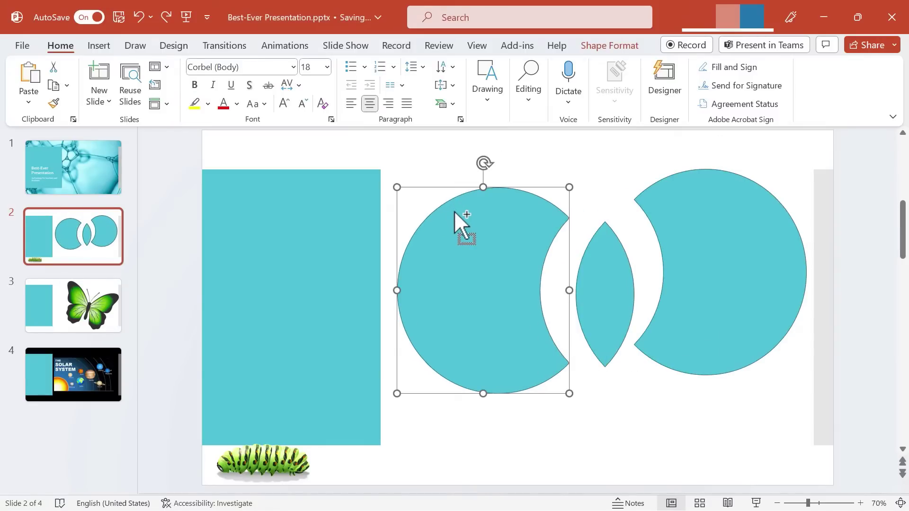
pyautogui.hotkey('ctrl', 'z')
pyautogui.hotkey('ctrl', 'z')
pyautogui.hotkey('ctrl', 'z')
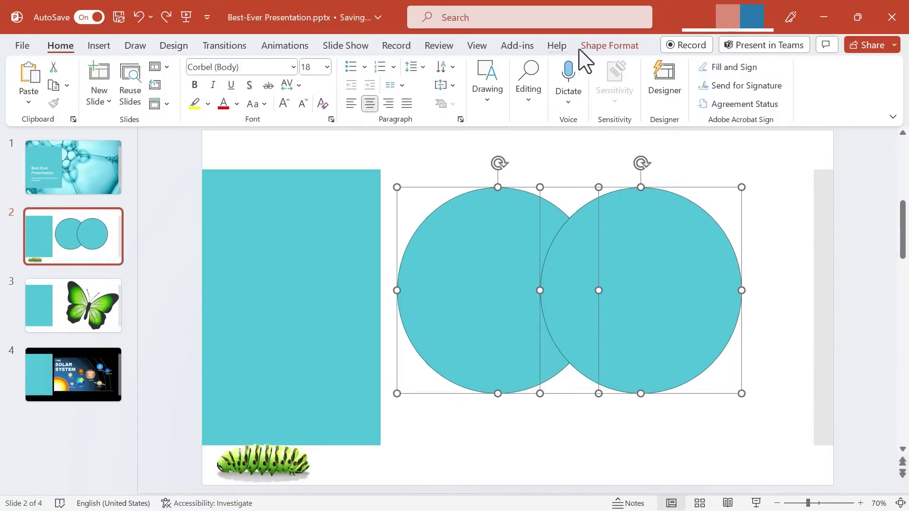
pyautogui.click(588, 46)
# Step: Apply Intersect to keep only the lens overlap, move it, then undo back to the circles
pyautogui.click(137, 104)
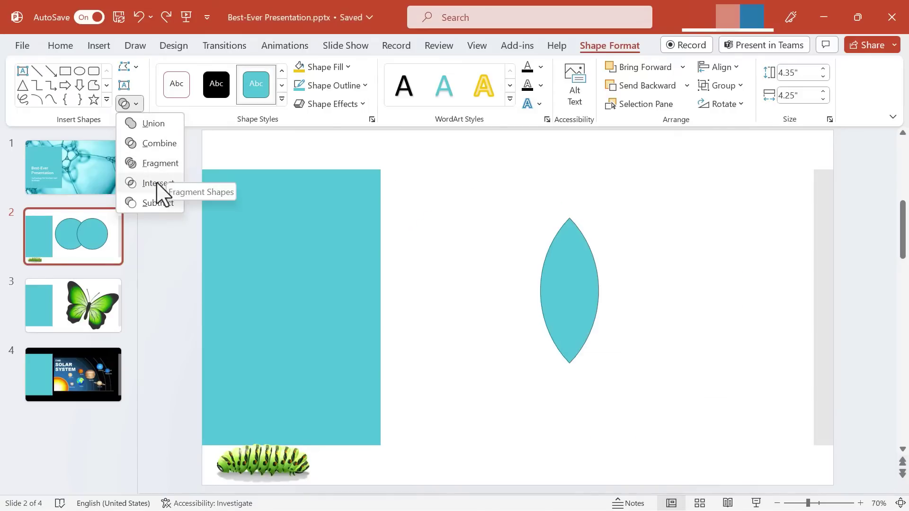
pyautogui.click(157, 195)
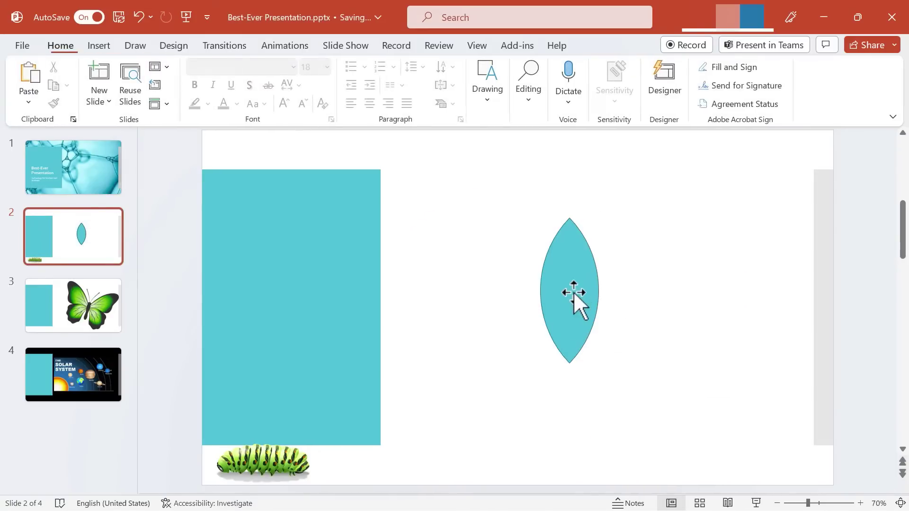
pyautogui.moveTo(573, 292)
pyautogui.mouseDown()
pyautogui.moveTo(599, 321)
pyautogui.moveTo(528, 285)
pyautogui.moveTo(573, 283)
pyautogui.mouseUp()
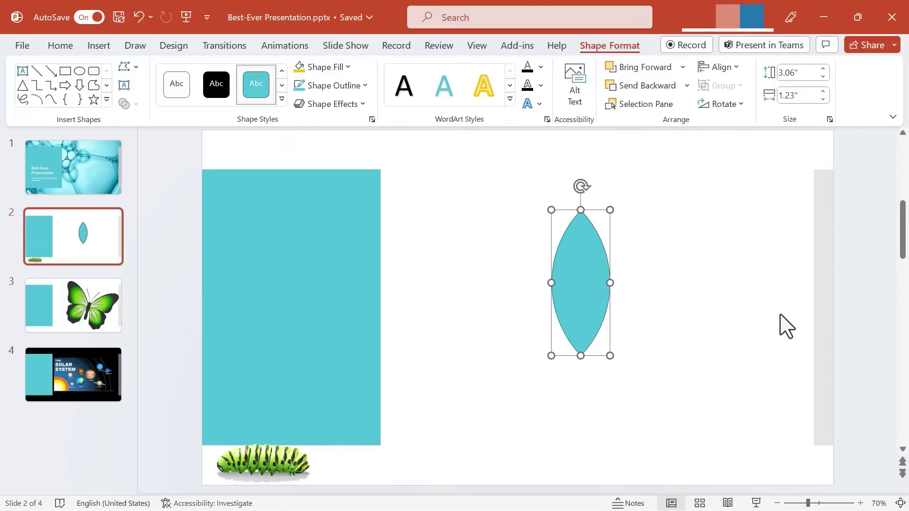
pyautogui.moveTo(572, 276)
pyautogui.mouseDown()
pyautogui.moveTo(540, 264)
pyautogui.moveTo(556, 268)
pyautogui.mouseUp()
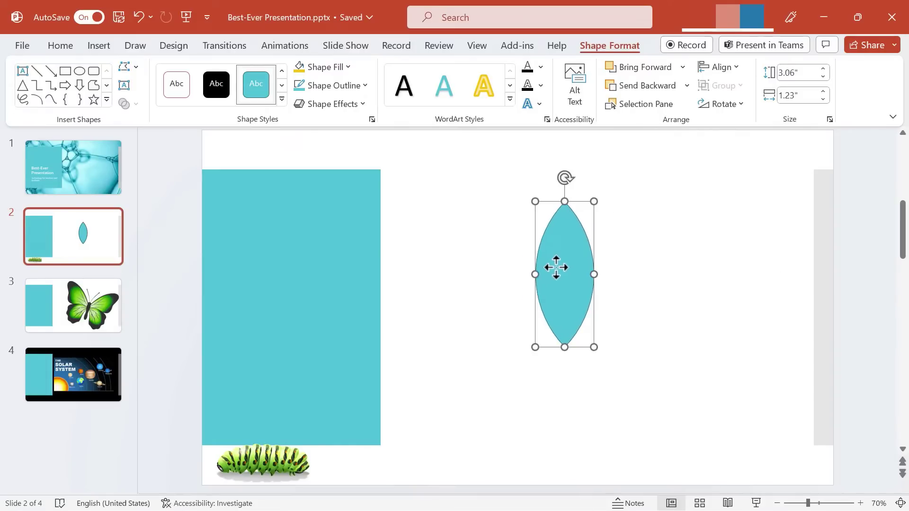
pyautogui.hotkey('ctrl', 'z')
pyautogui.hotkey('ctrl', 'z')
pyautogui.hotkey('ctrl', 'z')
pyautogui.hotkey('ctrl', 'z')
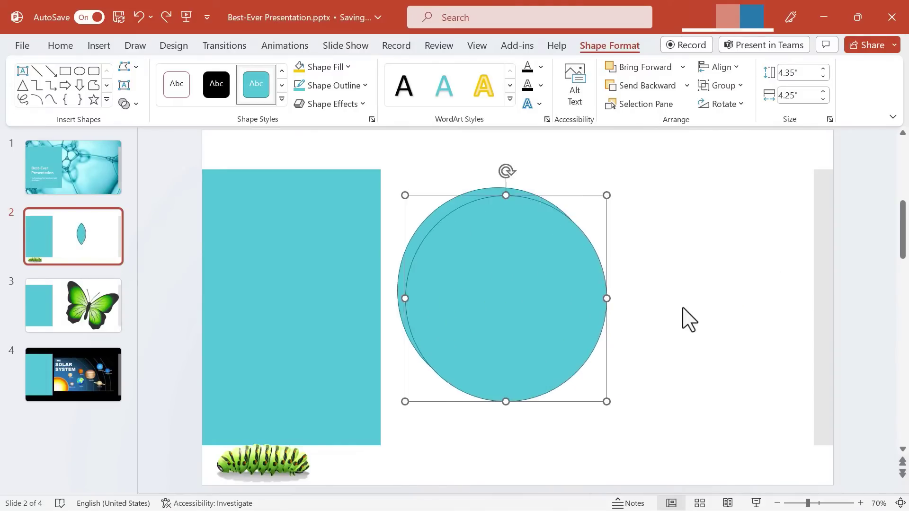
pyautogui.hotkey('ctrl', 'y')
# Step: Select both circles, Subtract the right from the left, and nudge the crescent right
pyautogui.moveTo(392, 156); pyautogui.dragTo(821, 444)
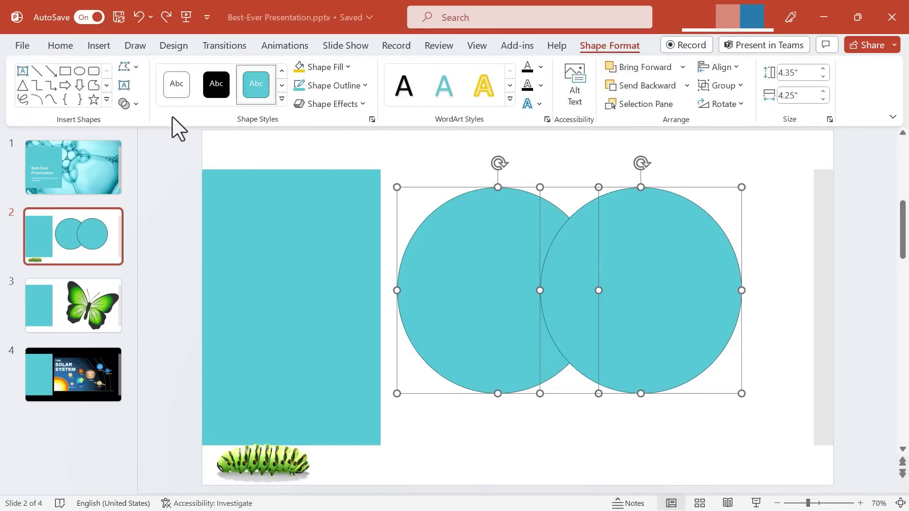
pyautogui.click(126, 104)
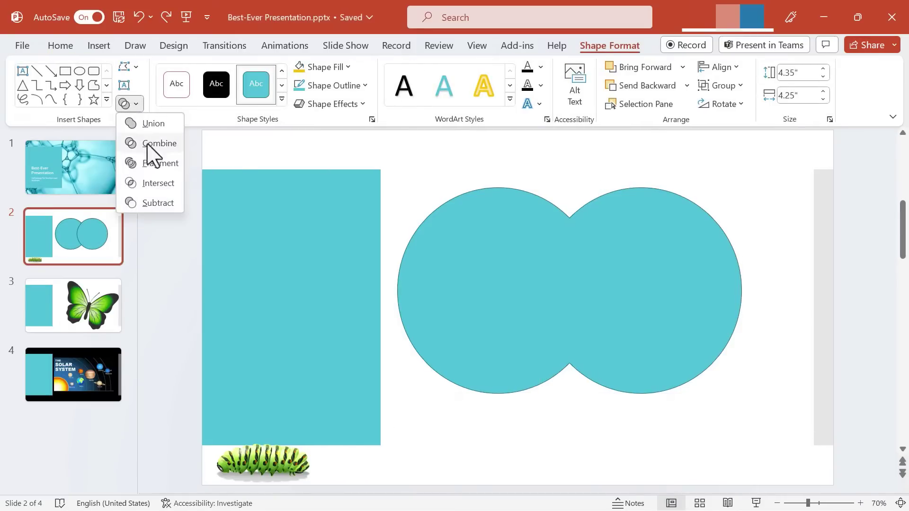
pyautogui.click(157, 202)
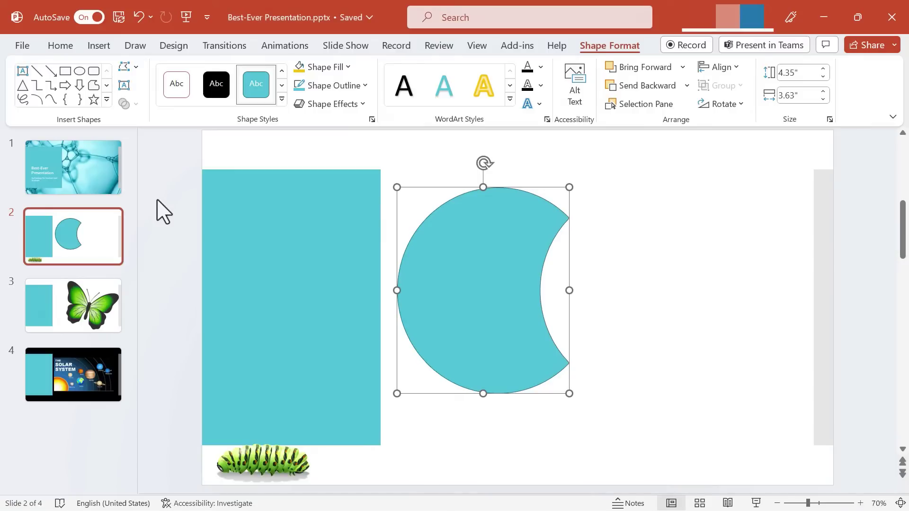
pyautogui.press('Right')
pyautogui.press('Right')
pyautogui.press('Right')
pyautogui.press('Right')
pyautogui.press('Right')
pyautogui.press('Right')
pyautogui.press('Right')
pyautogui.press('Right')
pyautogui.press('Right')
pyautogui.press('Right')
pyautogui.press('Right')
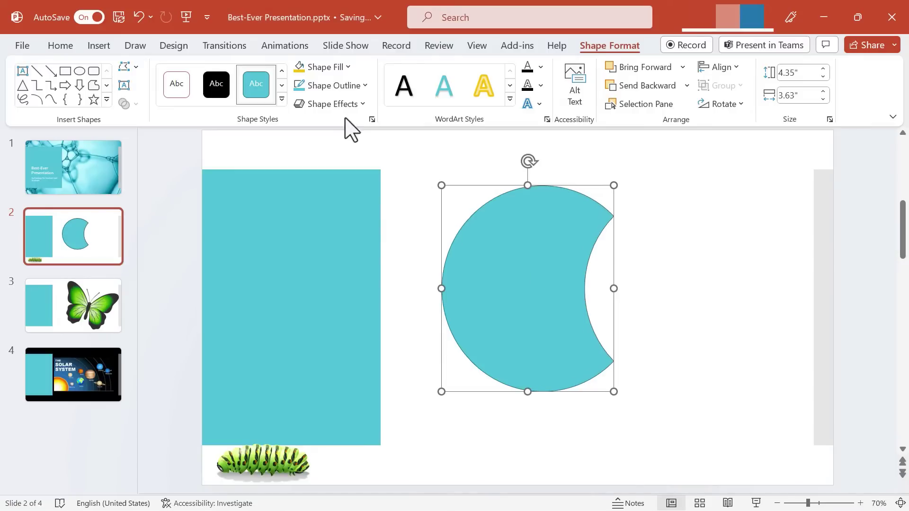
pyautogui.click(99, 46)
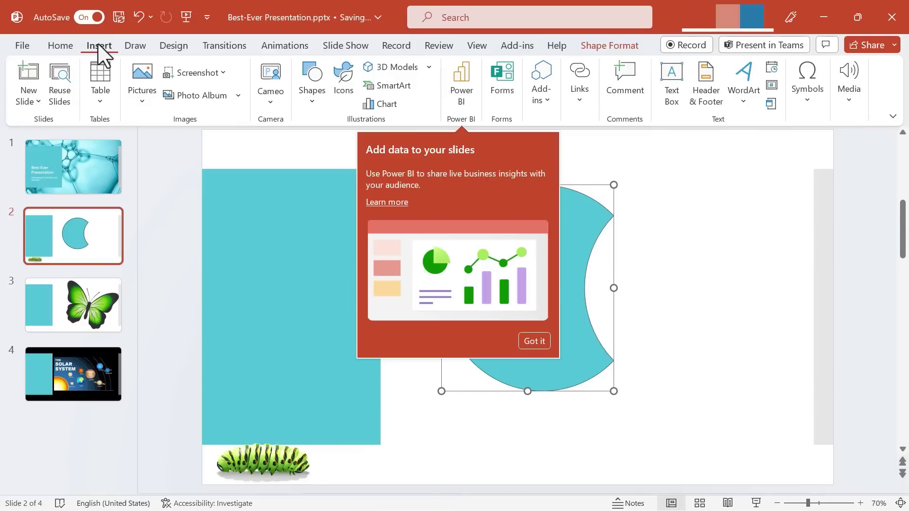
pyautogui.click(318, 110)
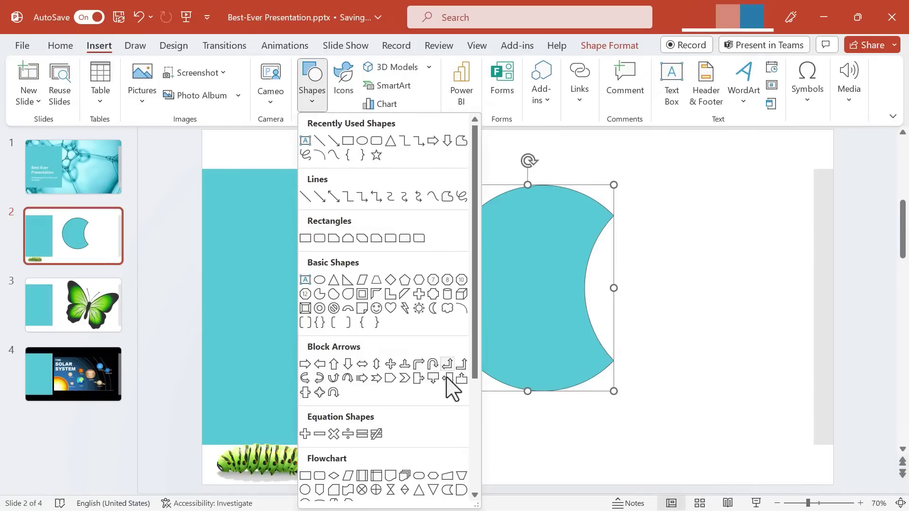
pyautogui.scroll(-4, 439, 450)
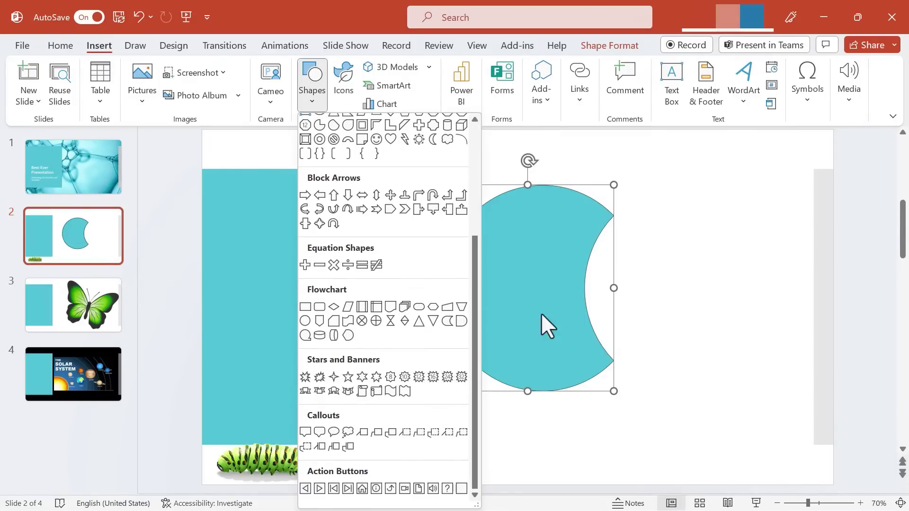
pyautogui.click(548, 302)
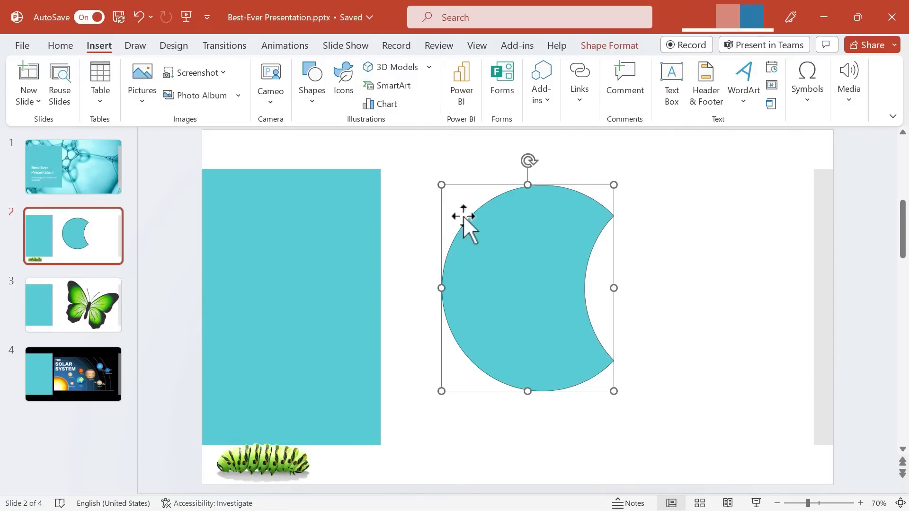
pyautogui.click(611, 48)
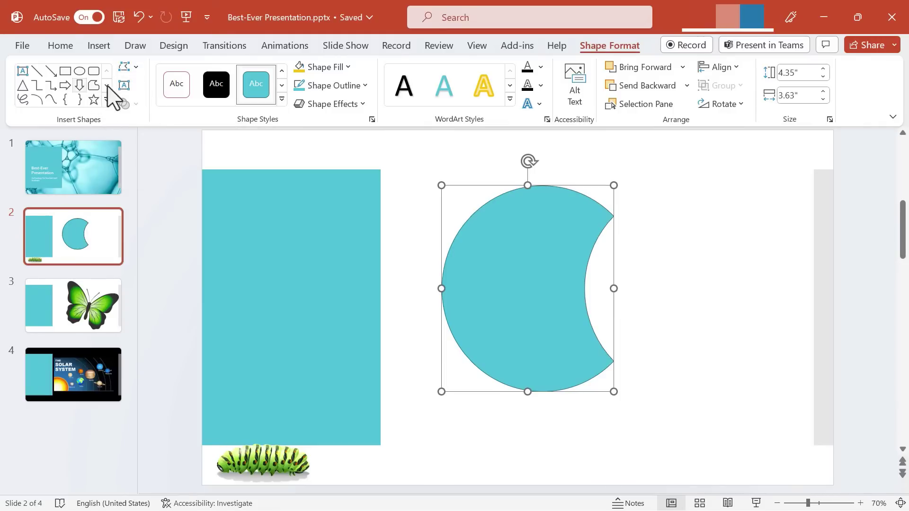
# Step: With Edit Points, drag the crescent's inner point and edges into a wedge-shaped mouth
pyautogui.click(136, 67)
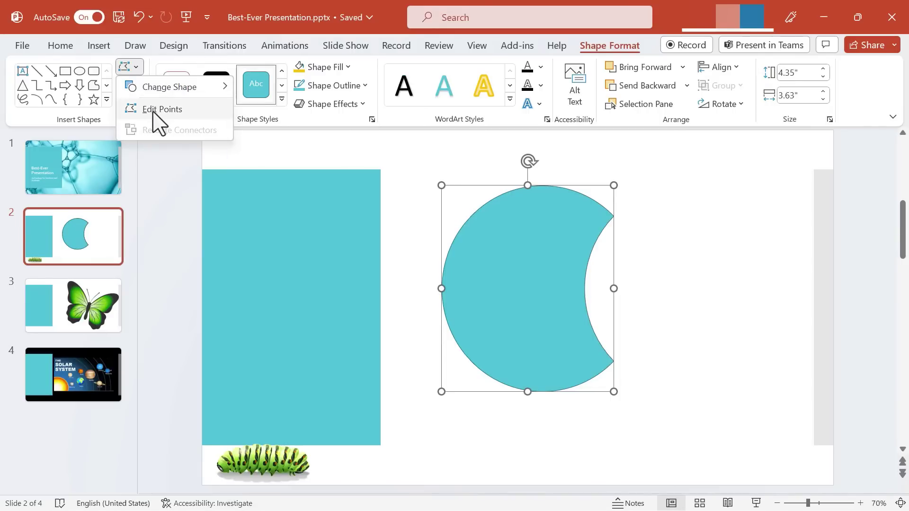
pyautogui.click(159, 109)
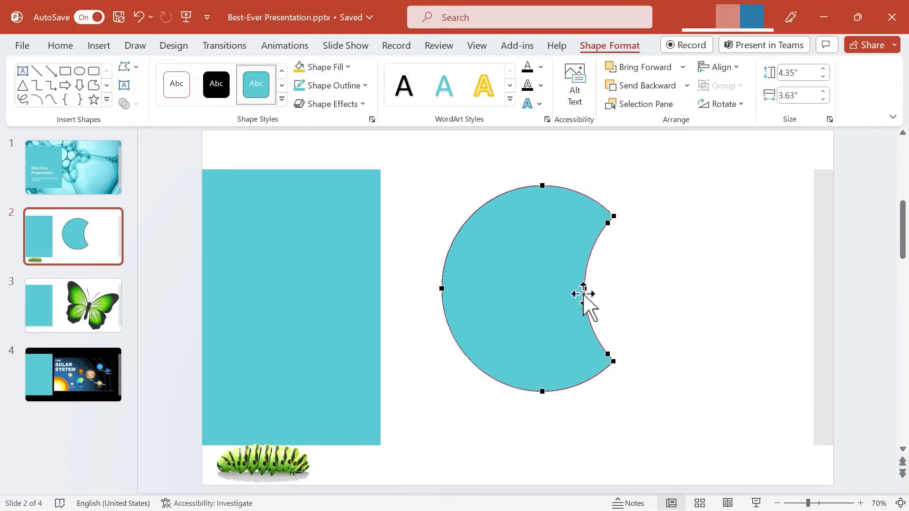
pyautogui.moveTo(585, 293); pyautogui.dragTo(525, 290)
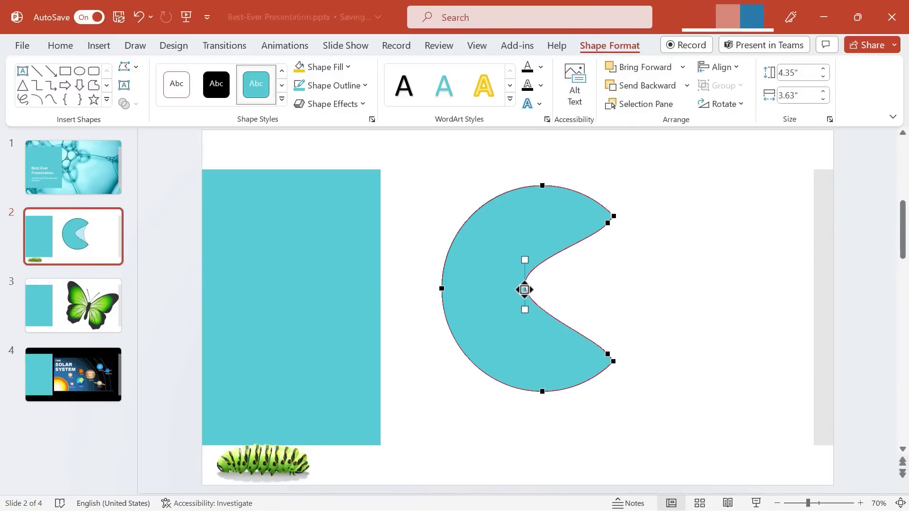
pyautogui.moveTo(604, 225); pyautogui.dragTo(570, 242)
pyautogui.moveTo(598, 352); pyautogui.dragTo(561, 343)
pyautogui.hotkey('ctrl', 'z')
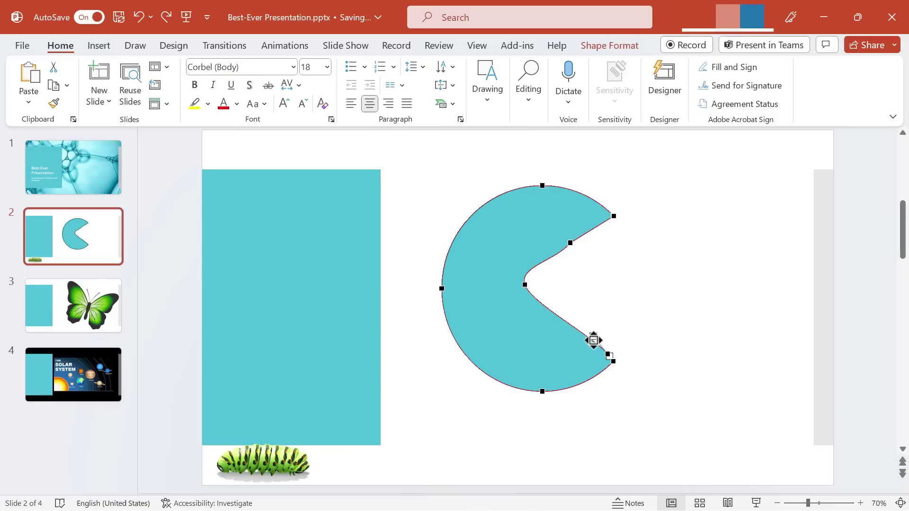
pyautogui.moveTo(600, 354); pyautogui.dragTo(562, 323)
pyautogui.click(473, 278)
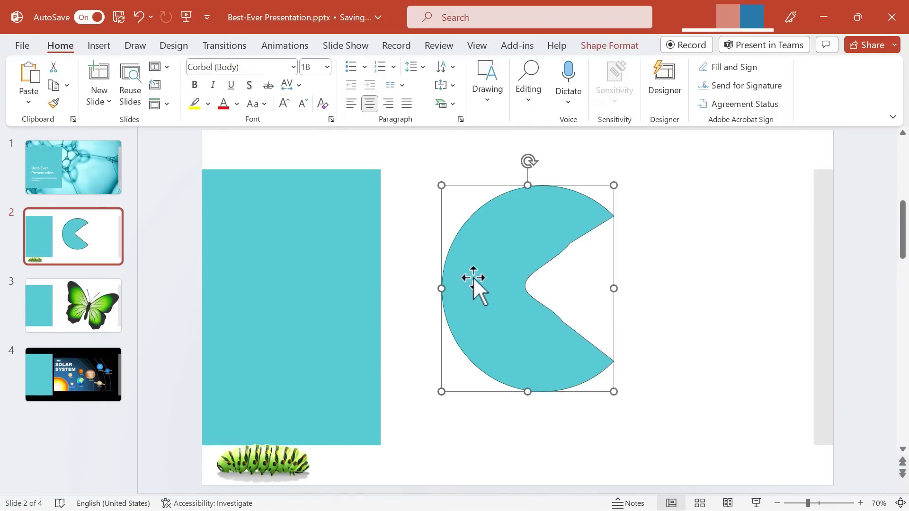
# Step: Return to Edit Points and pull the top point down-left to round the back
pyautogui.click(610, 45)
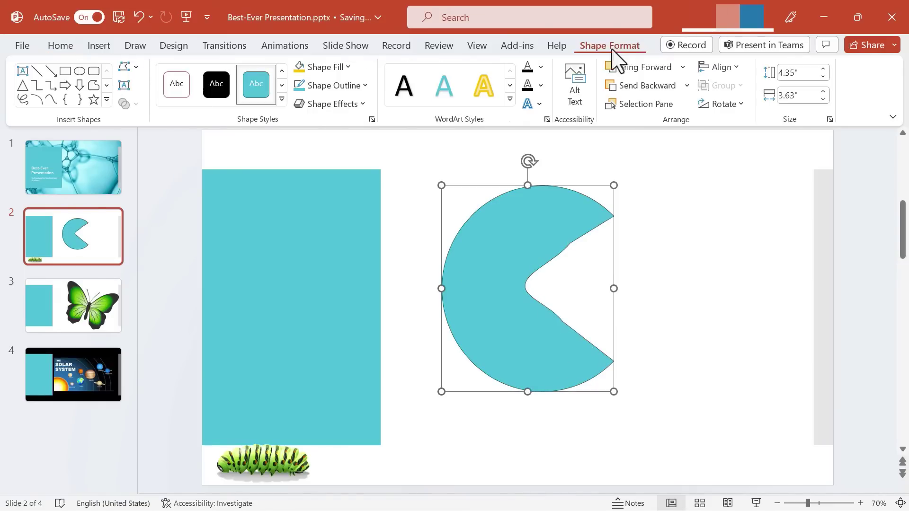
pyautogui.click(135, 68)
pyautogui.click(158, 115)
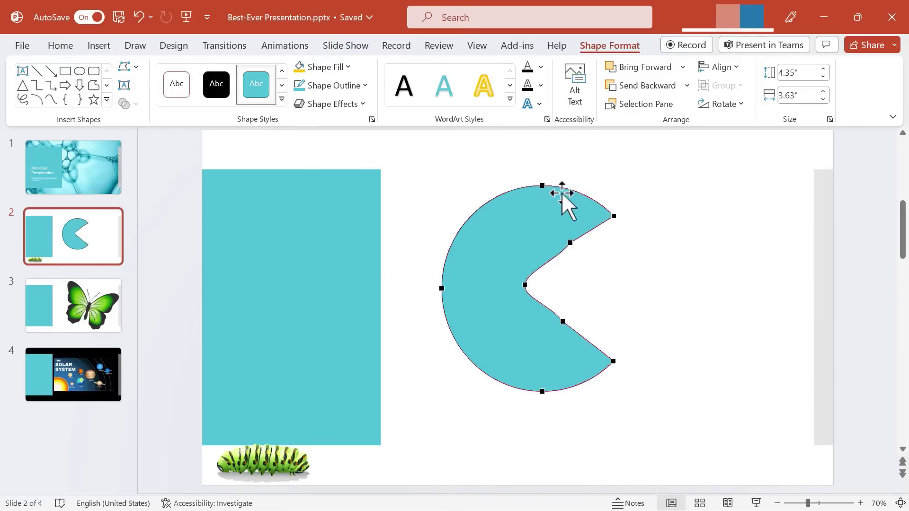
pyautogui.moveTo(544, 185); pyautogui.dragTo(518, 214)
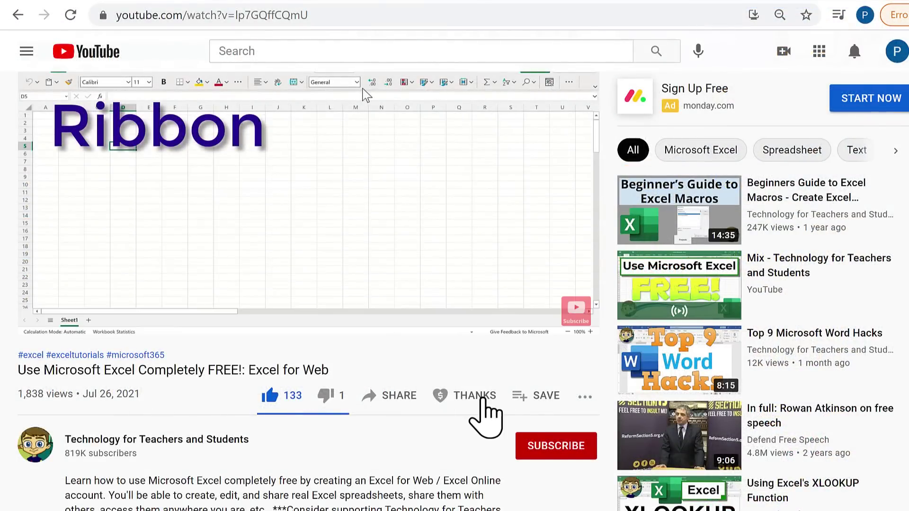
# Step: Open the channel's Super Thanks dialog offering $2.00, $5.00, $10.00 and $50.00 tips
pyautogui.click(483, 400)
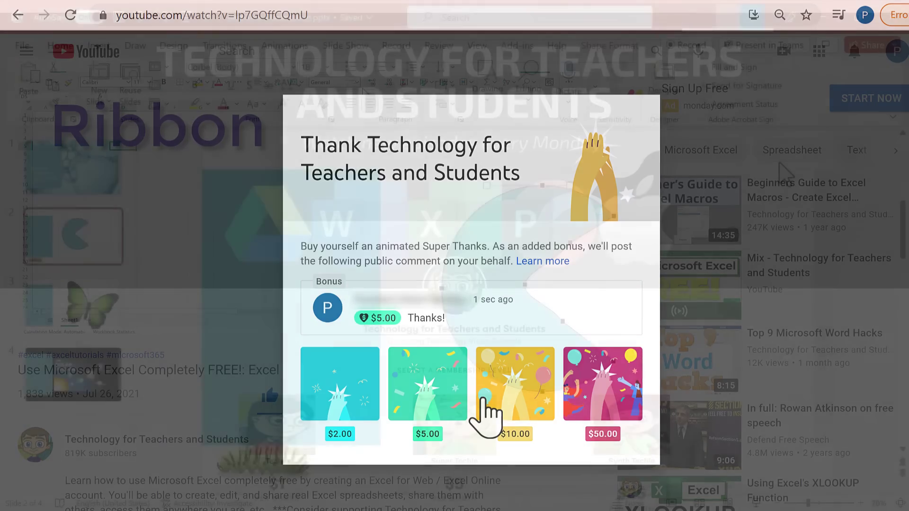